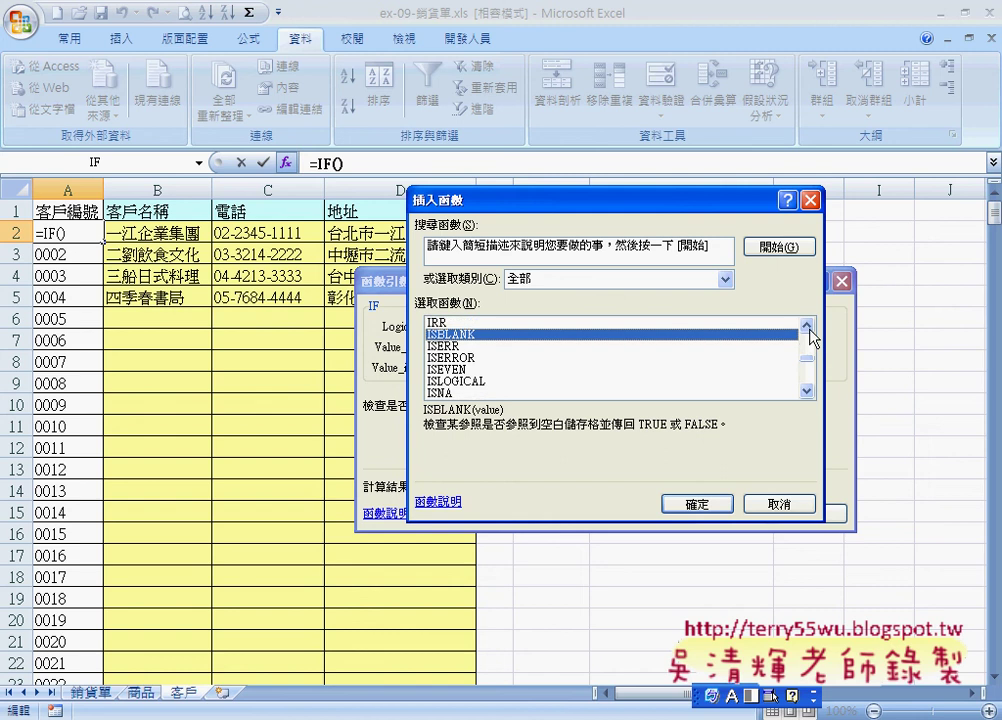
left_click(806, 325)
left_click(806, 325)
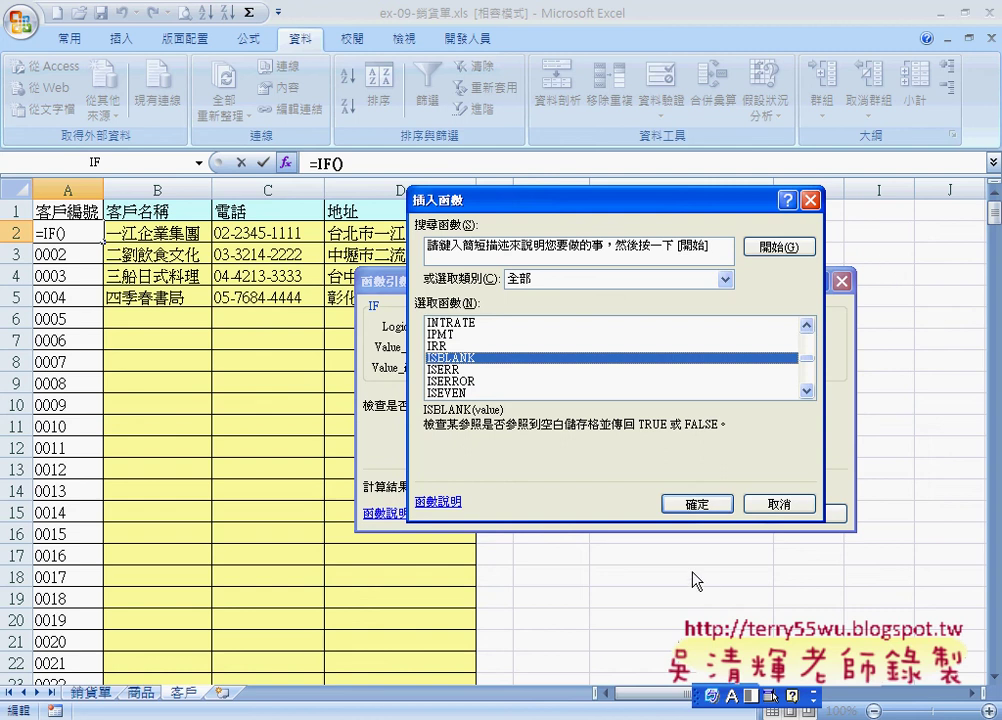
- Nest ISBLANK(B2) as the IF condition in A2 and dismiss the formula error message
left_click(700, 508)
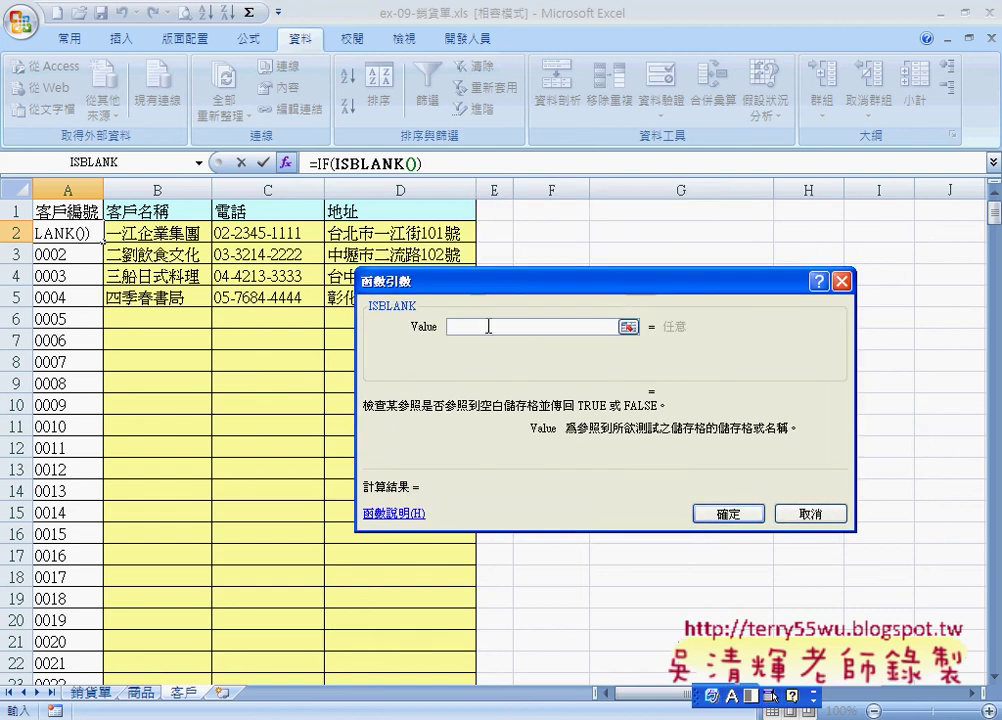
left_click(148, 233)
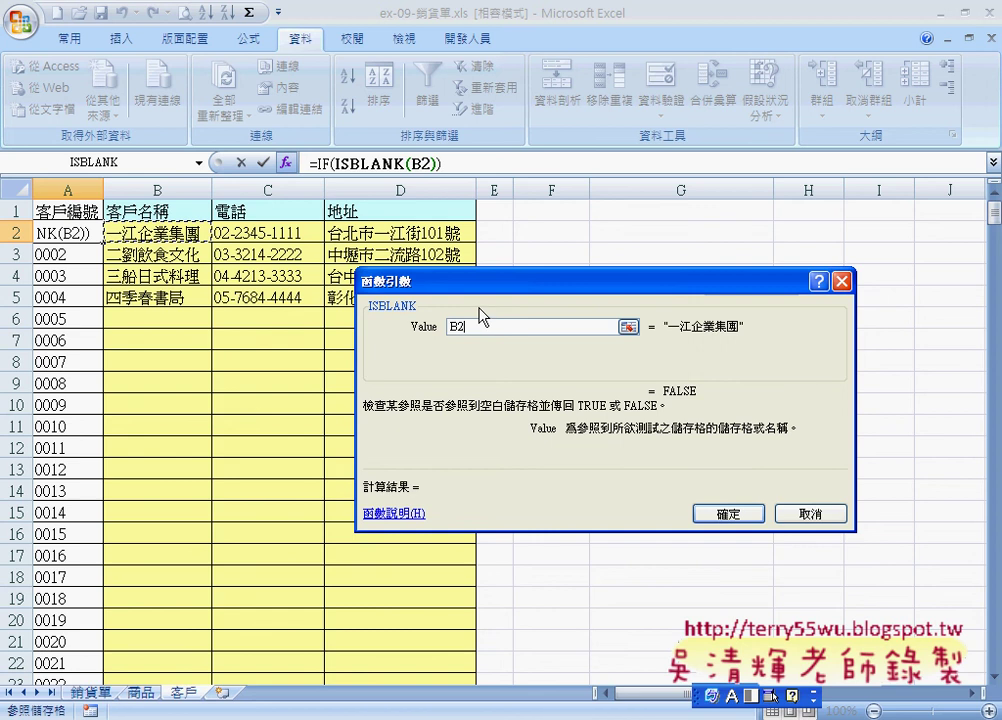
left_click(745, 515)
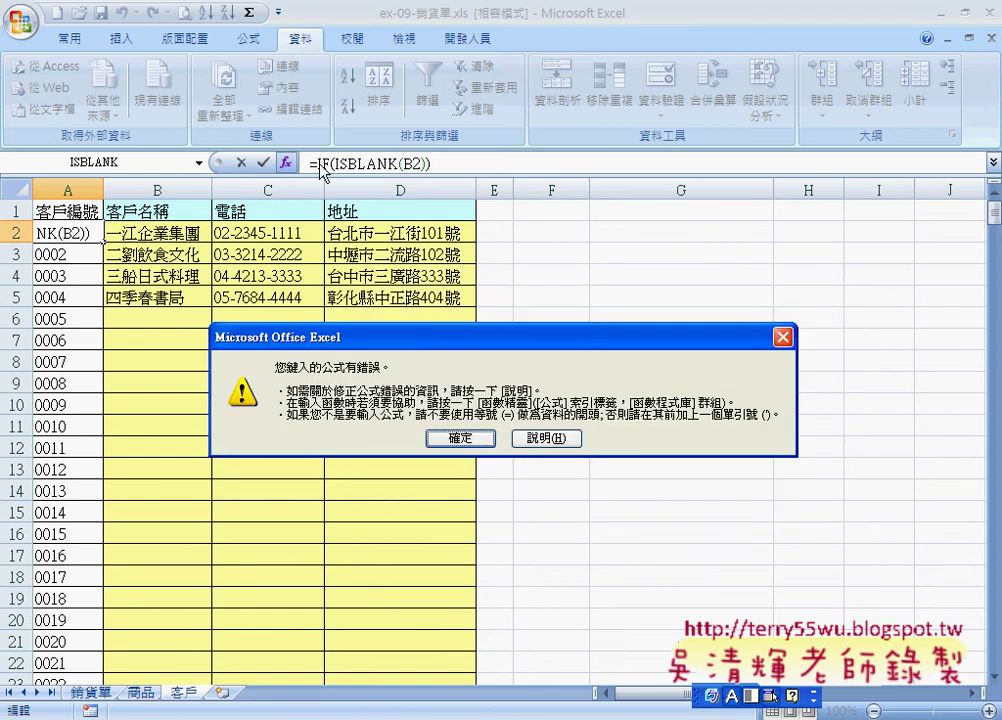
left_click(460, 440)
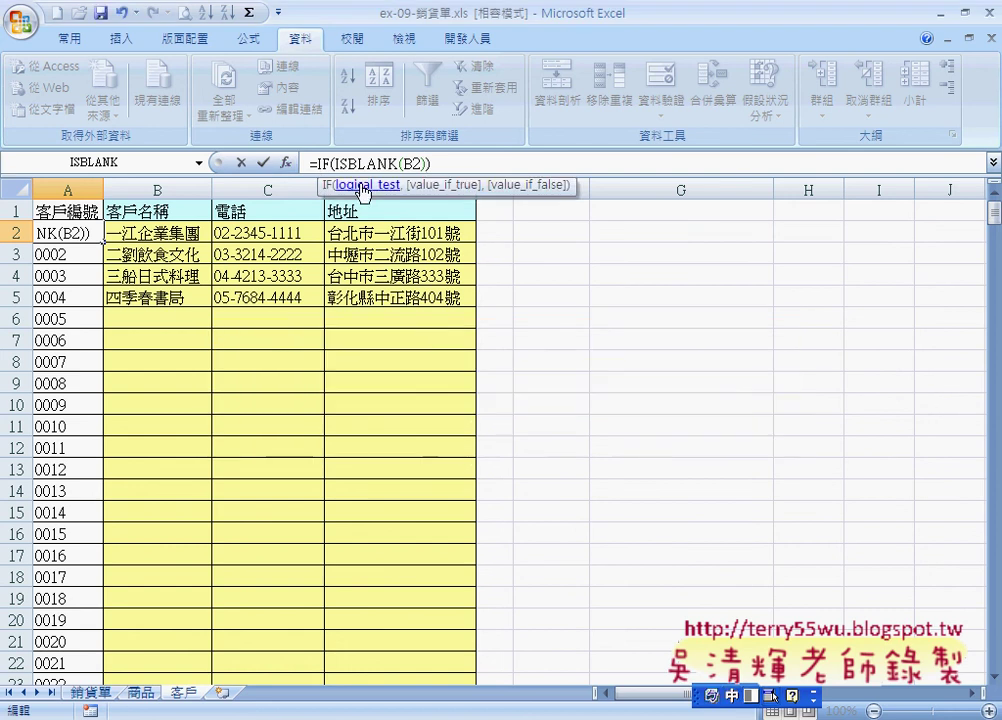
- Complete A2 as =IF(ISBLANK(B2),"",TEXT(ROW()-1,"0000")) so it displays 0001
left_click(288, 163)
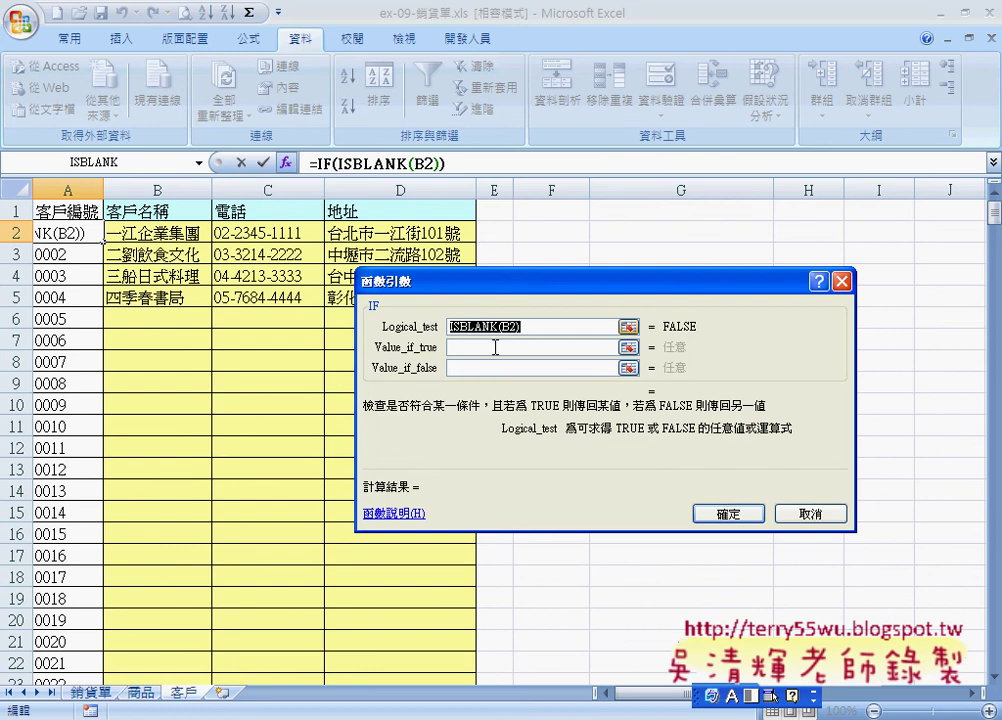
left_click(519, 328)
left_click_drag(519, 328, 440, 328)
left_click(481, 346)
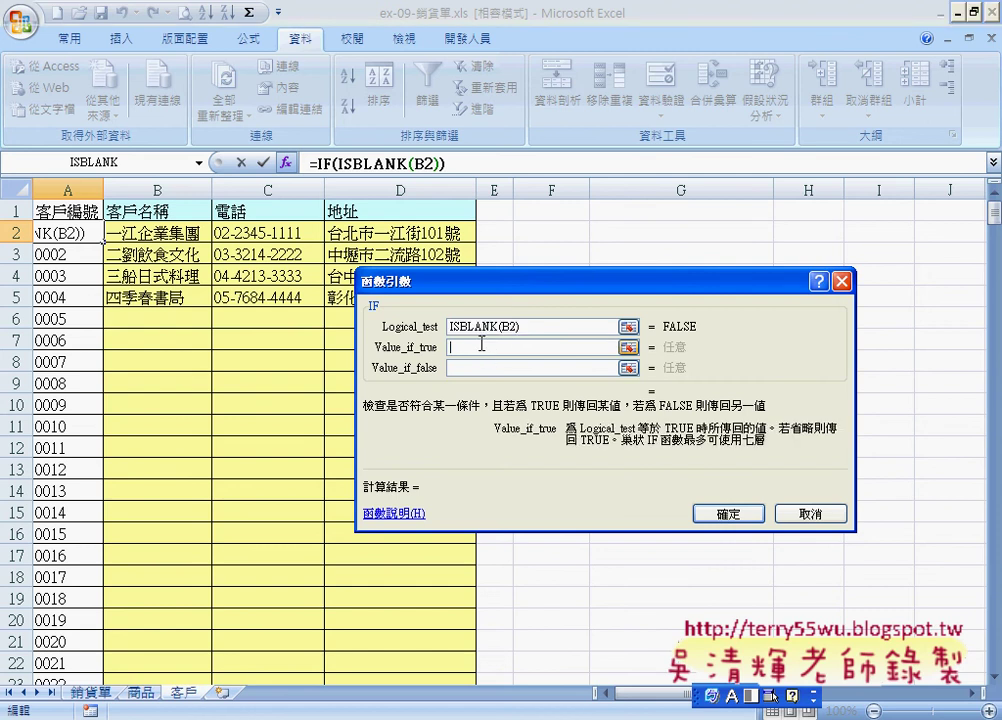
type("\"\"")
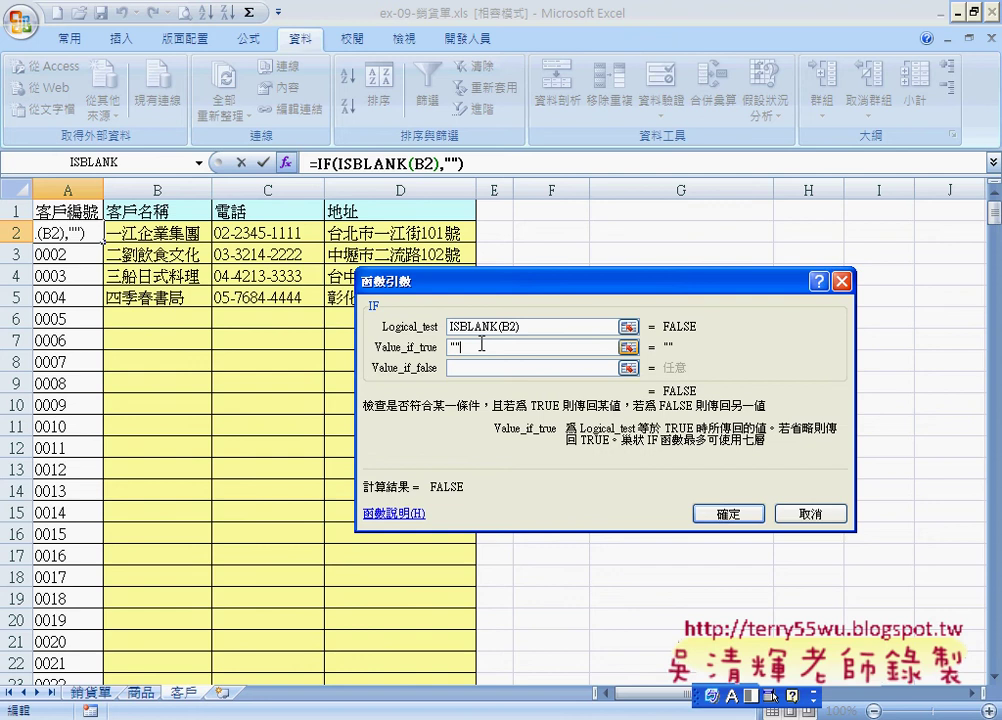
left_click(457, 367)
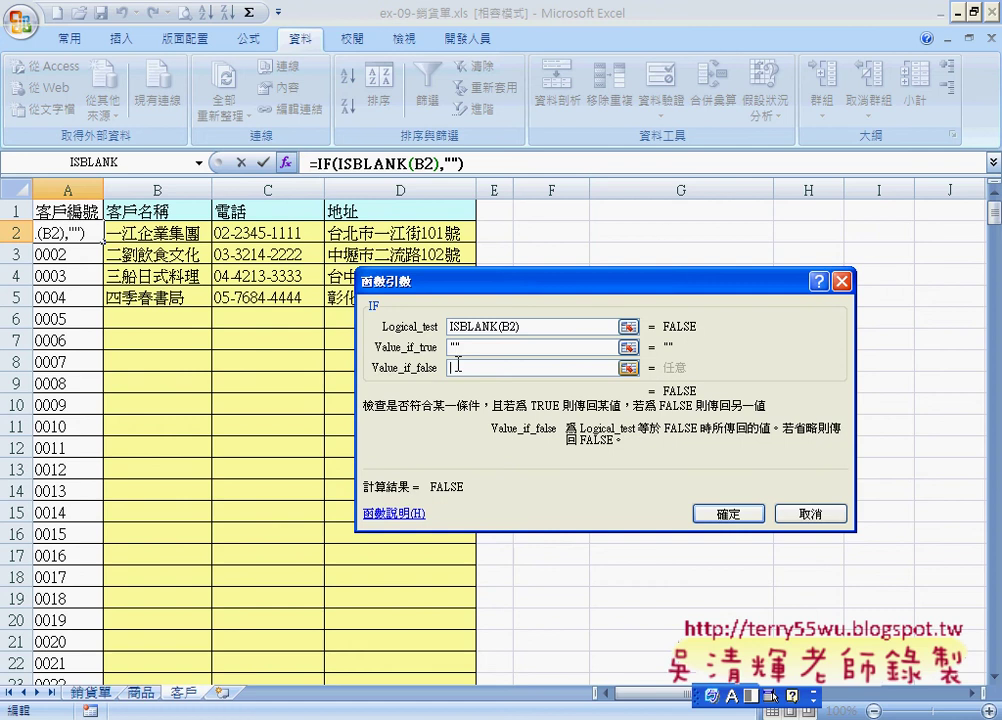
type("TEXT(ROW()-1,\"0000\")")
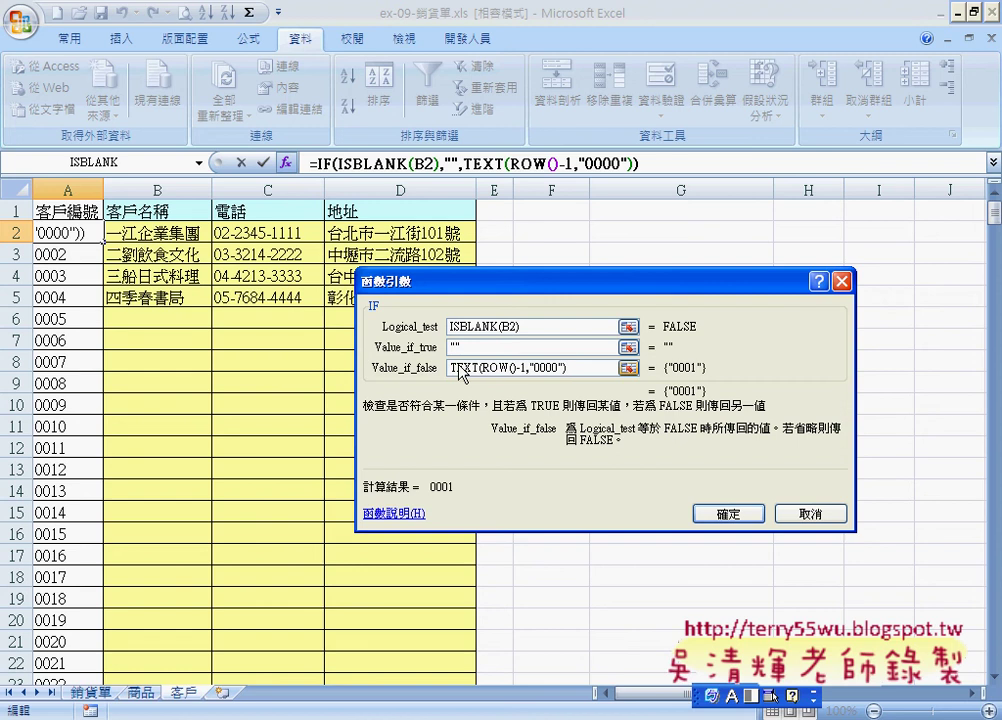
left_click(742, 530)
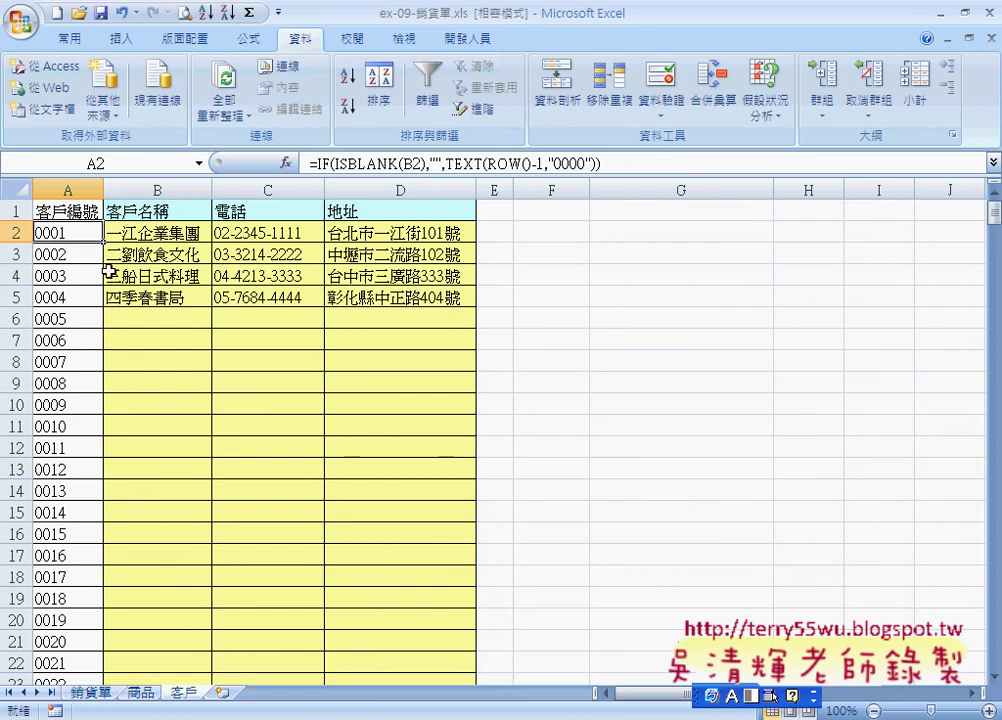
- Fill the A2 ID formula down column A to row 100, then return to the sheet top
left_click_drag(103, 242, 126, 712)
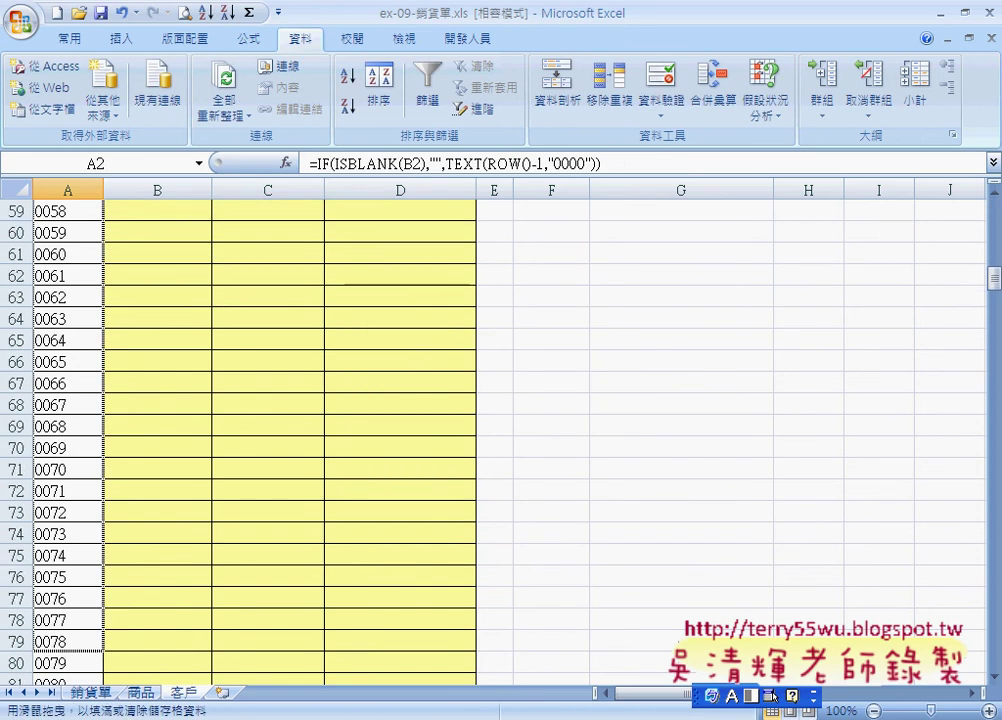
mouse_move(126, 714)
left_mouse_down()
mouse_move(135, 631)
mouse_move(106, 643)
left_mouse_up()
scroll(195, 646, "up", 4)
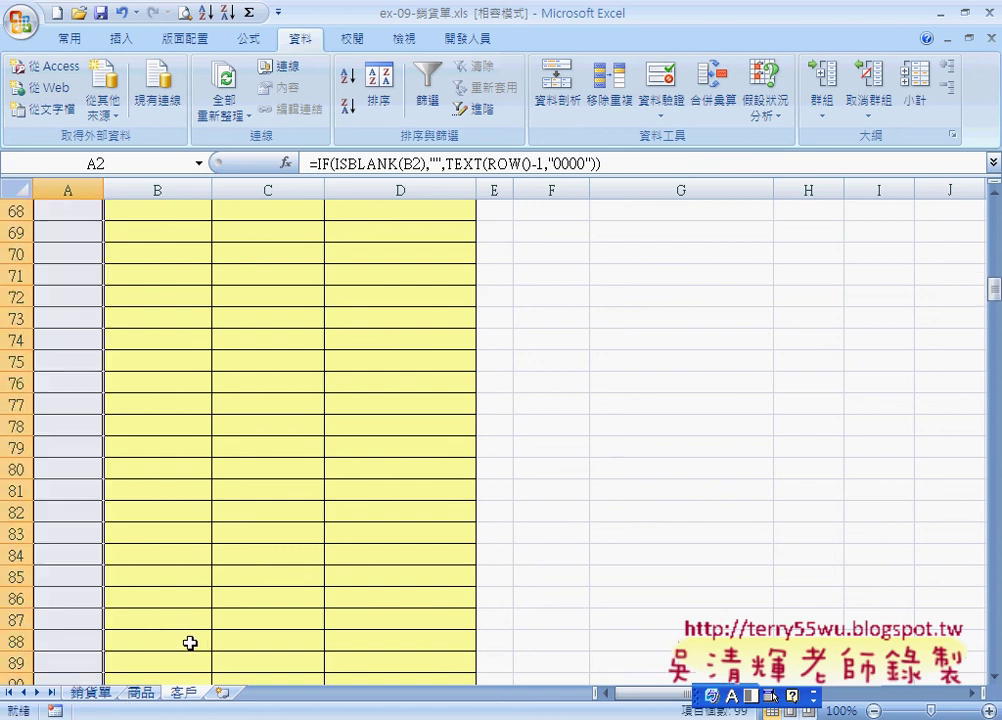
scroll(190, 642, "up", 11)
scroll(187, 642, "up", 7)
scroll(187, 642, "up", 5)
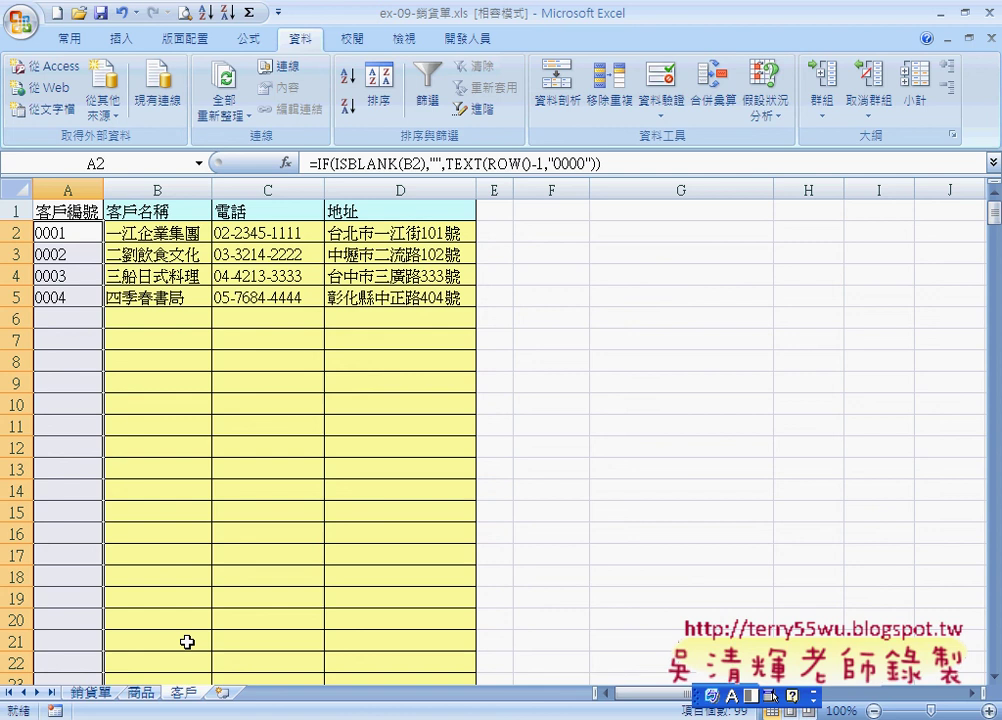
left_click(69, 319)
left_click(153, 320)
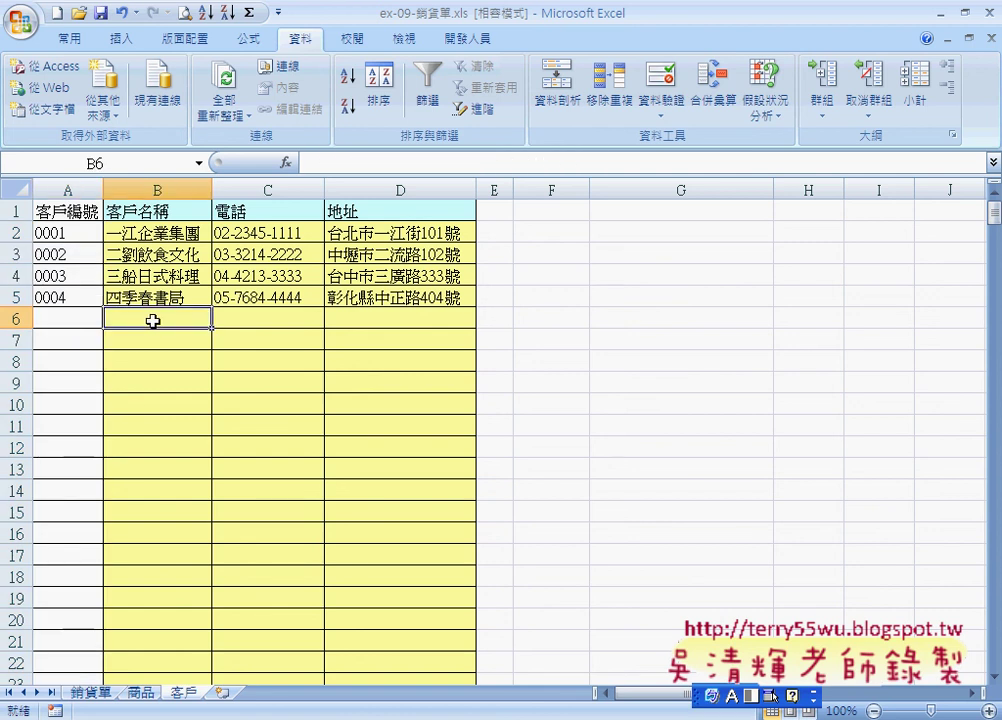
type("X")
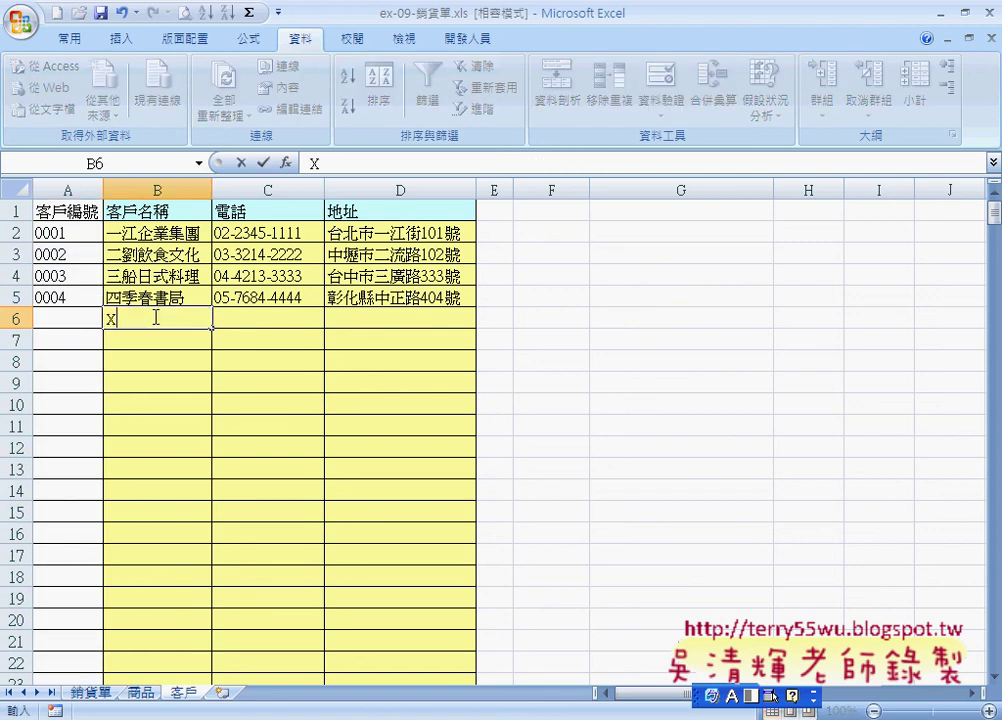
type("XXXX")
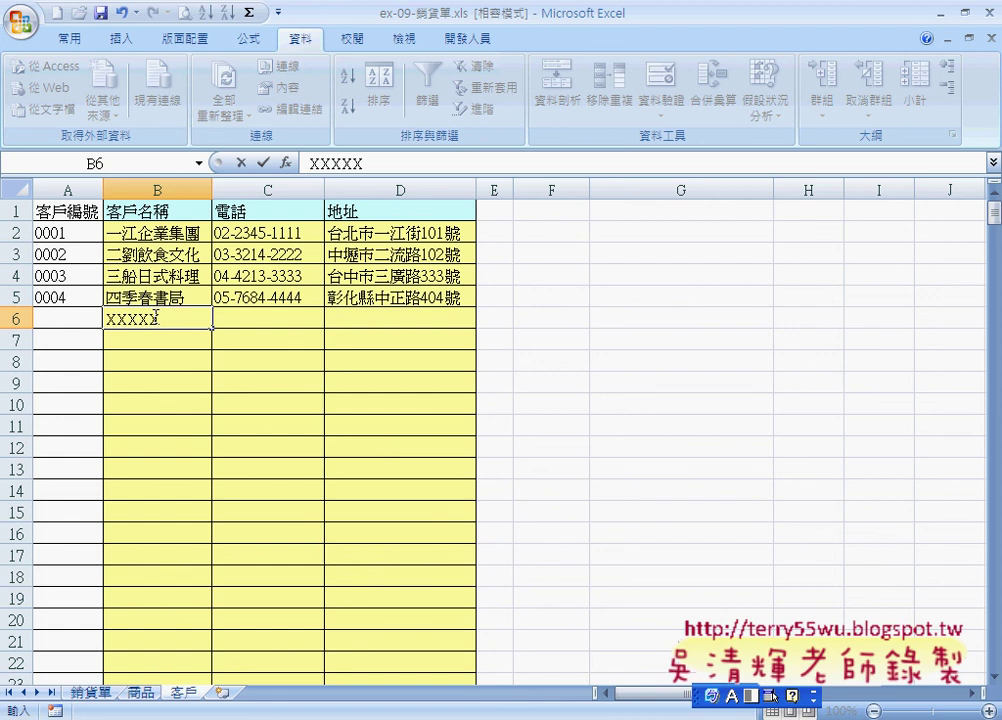
key("Return")
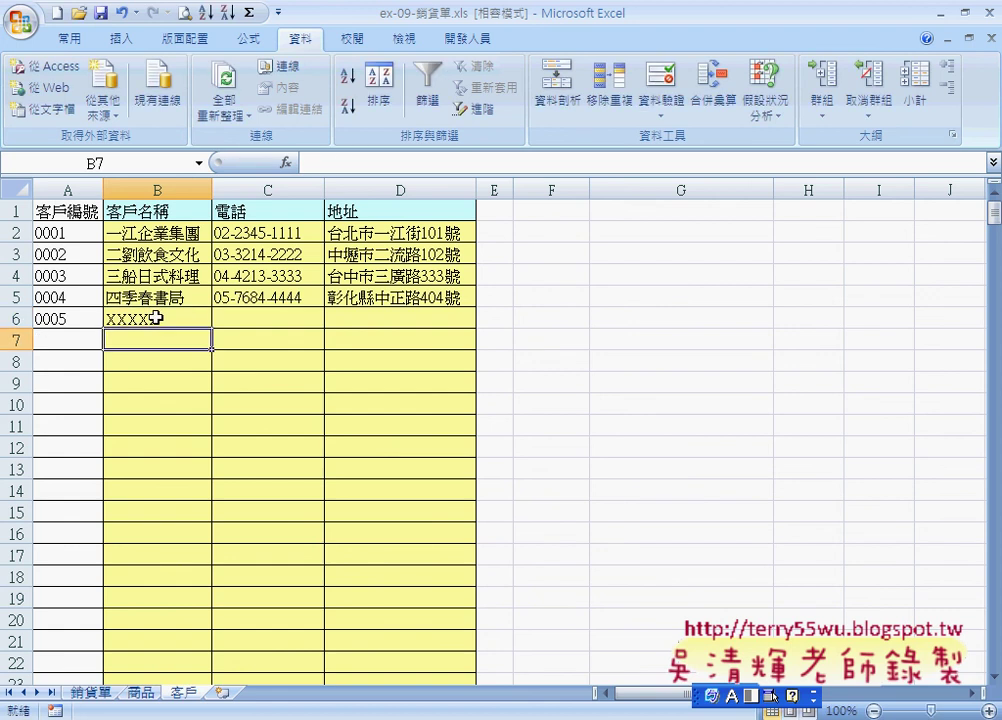
key("ctrl+z")
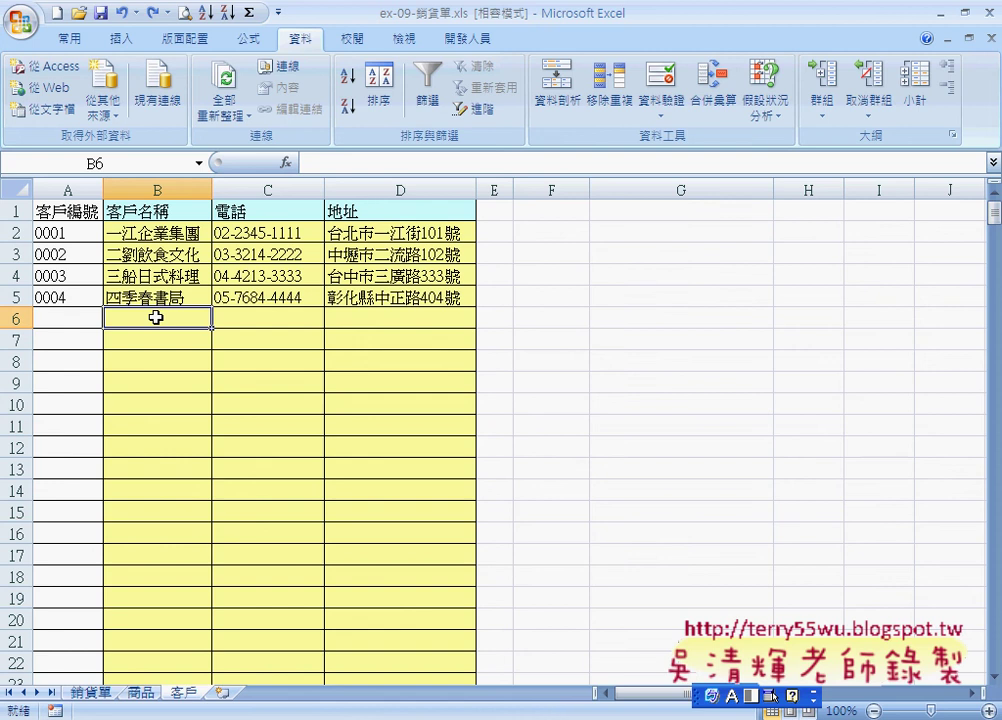
left_click(76, 231)
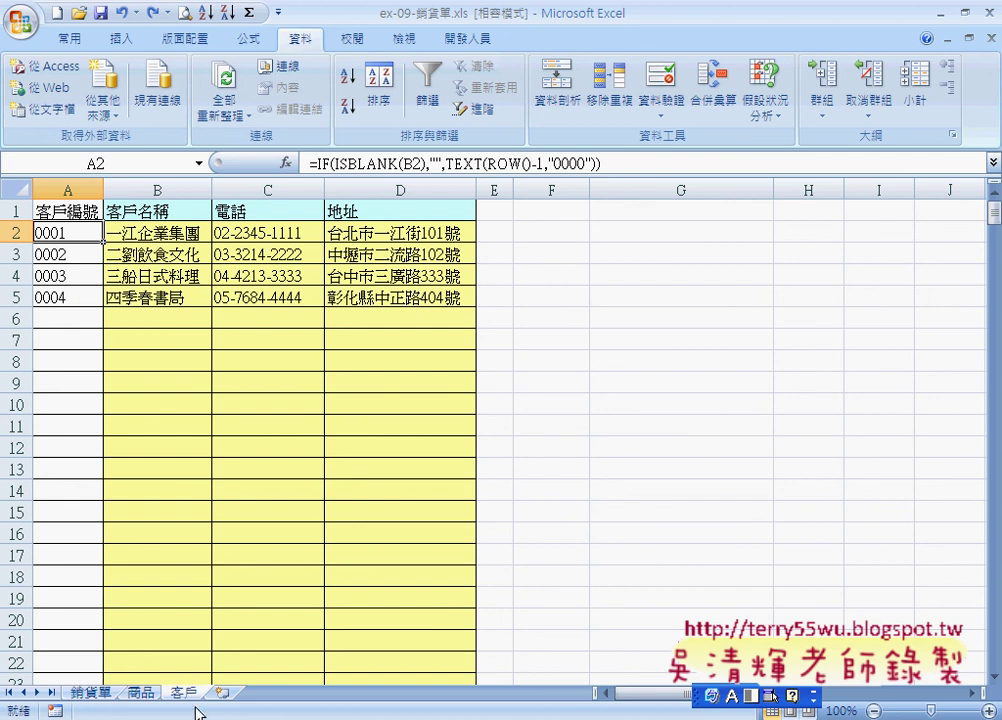
- Show the 銷貨單 sheet of 完成ex-09-銷貨單OK.xls, checking D2's date and E2's delivery-days hint
left_click(98, 696)
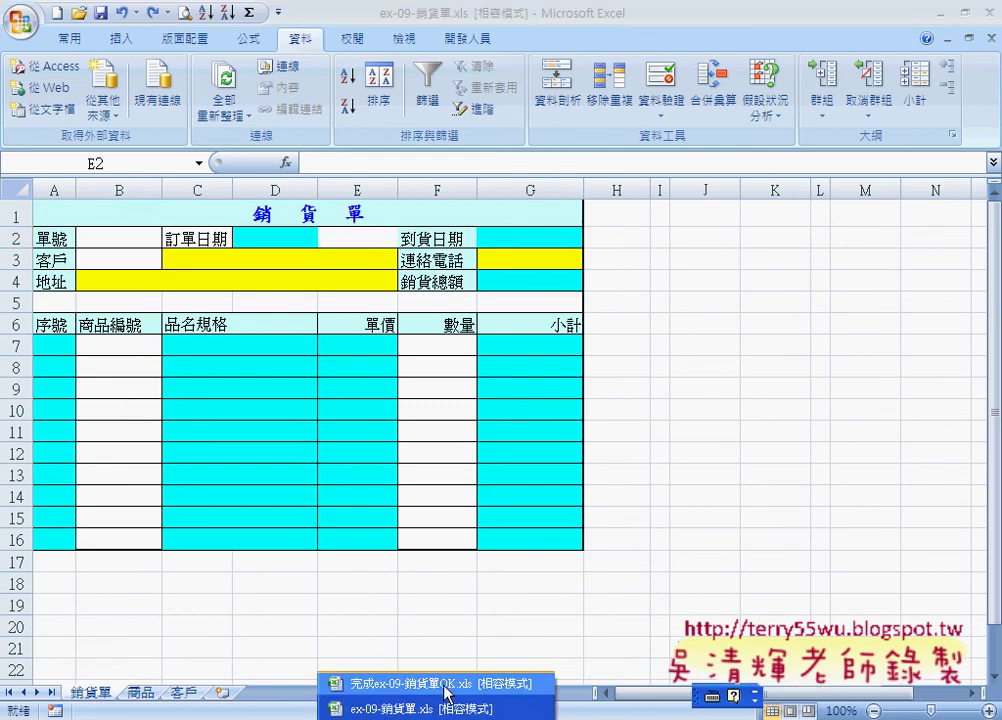
left_click(443, 680)
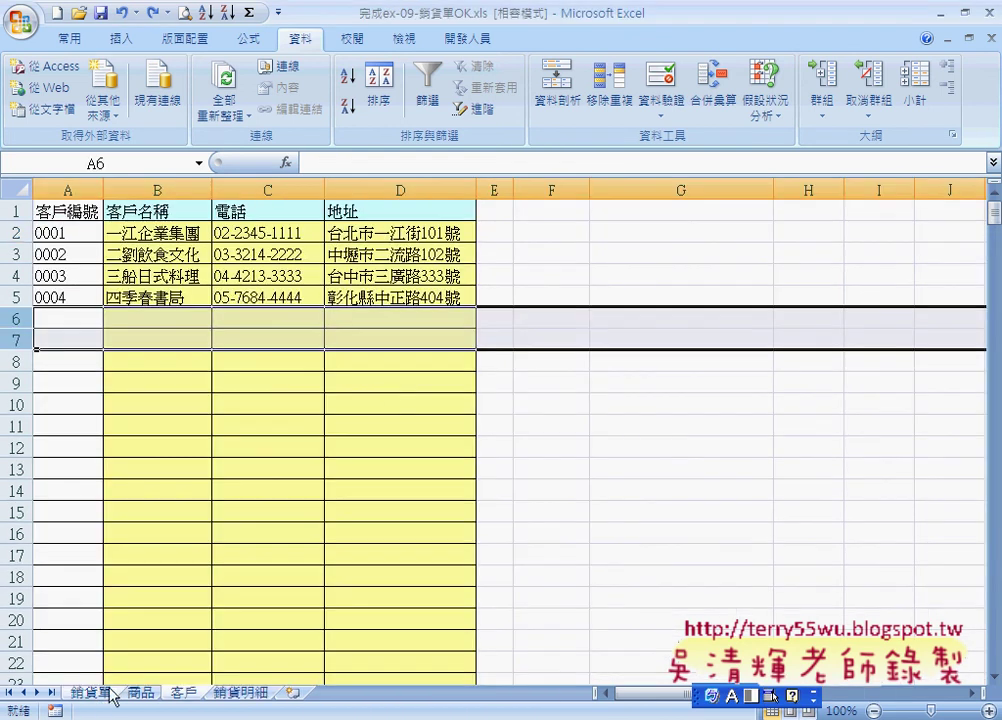
left_click(104, 694)
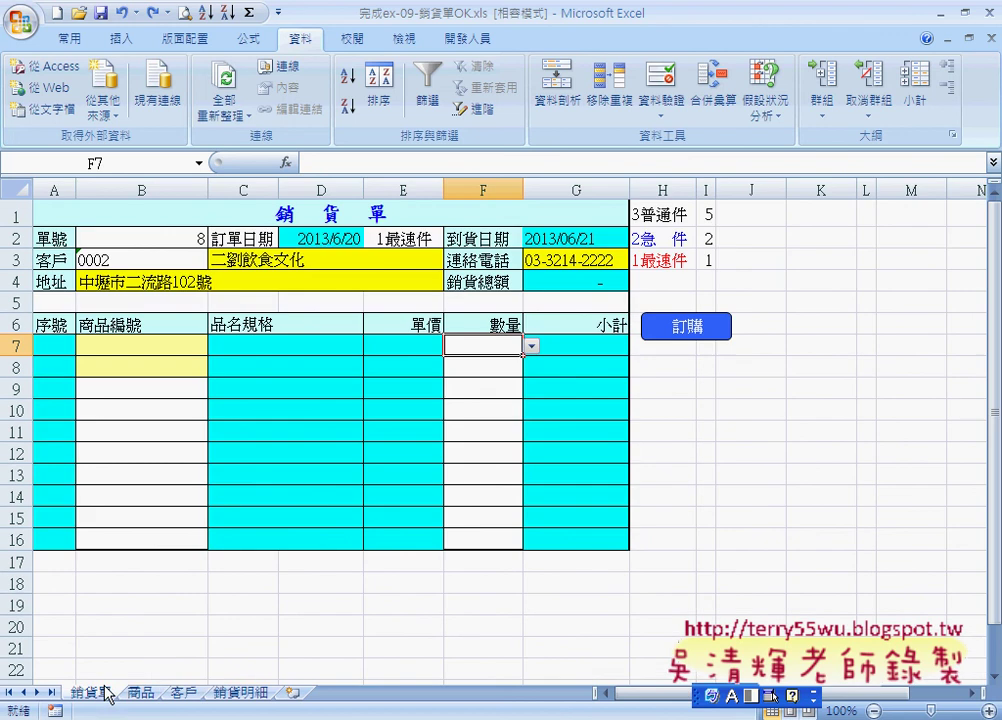
left_click(320, 238)
left_click(413, 240)
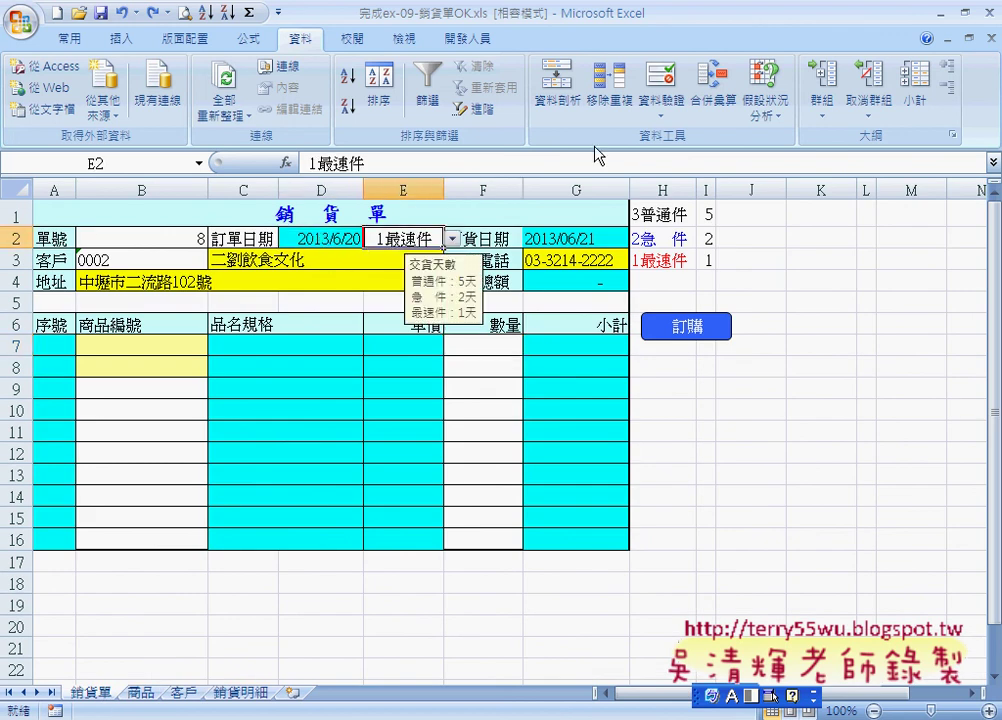
left_click(667, 95)
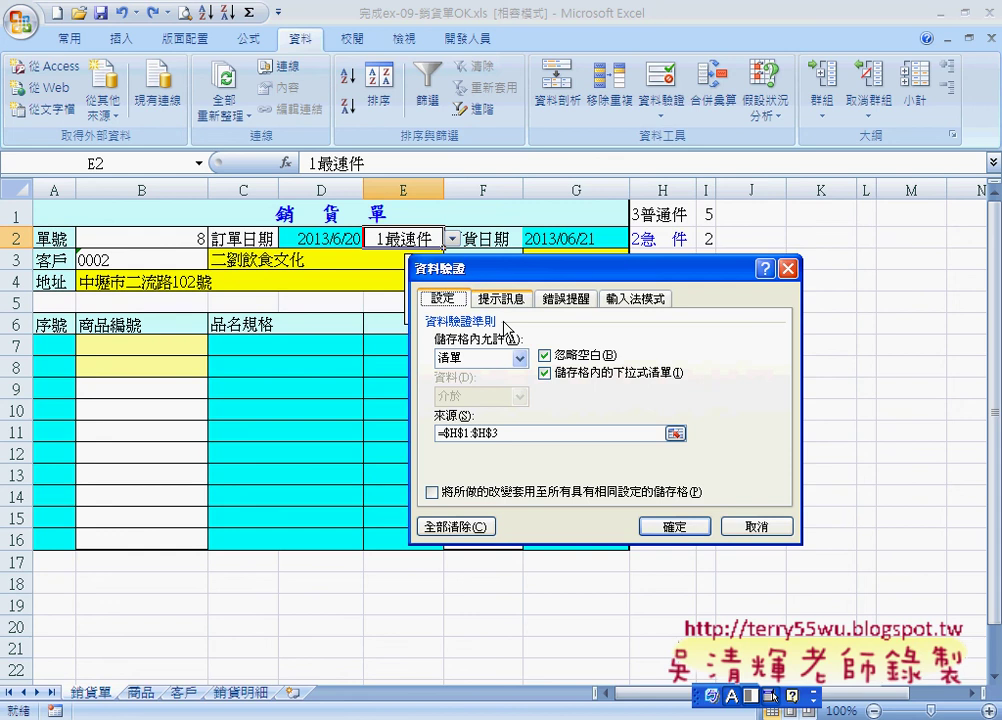
left_click_drag(500, 268, 508, 360)
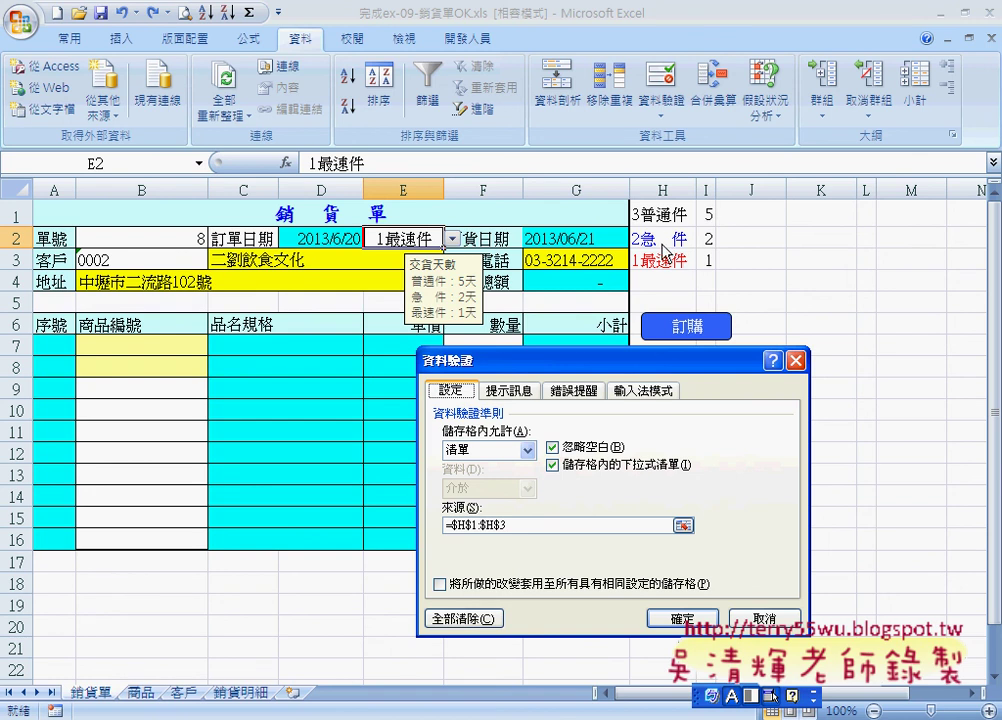
left_click(527, 525)
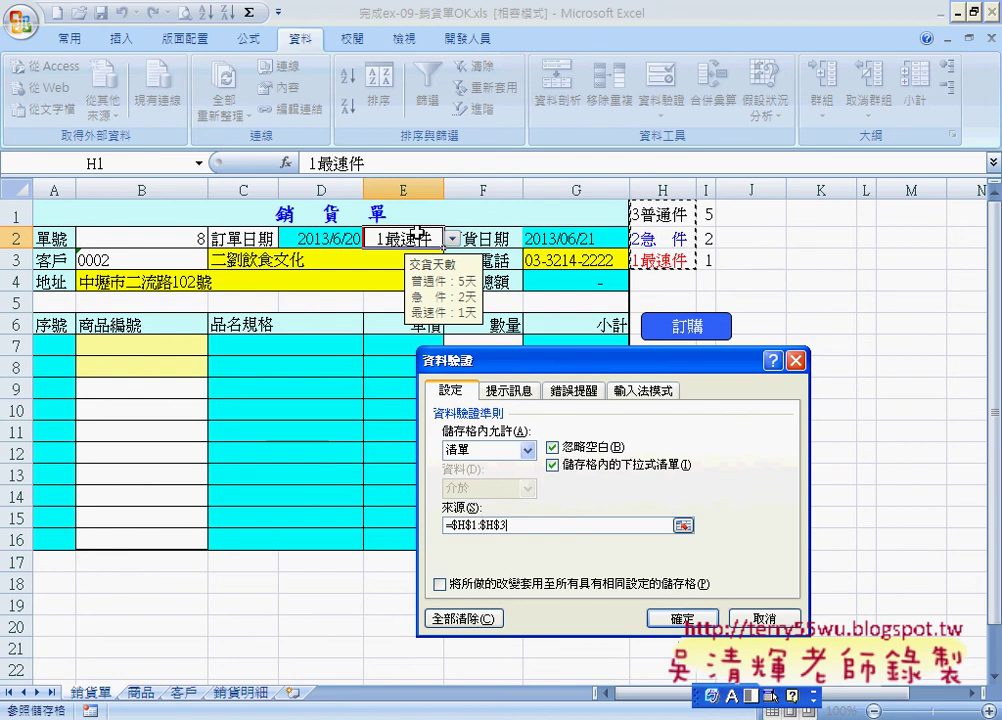
left_click(521, 397)
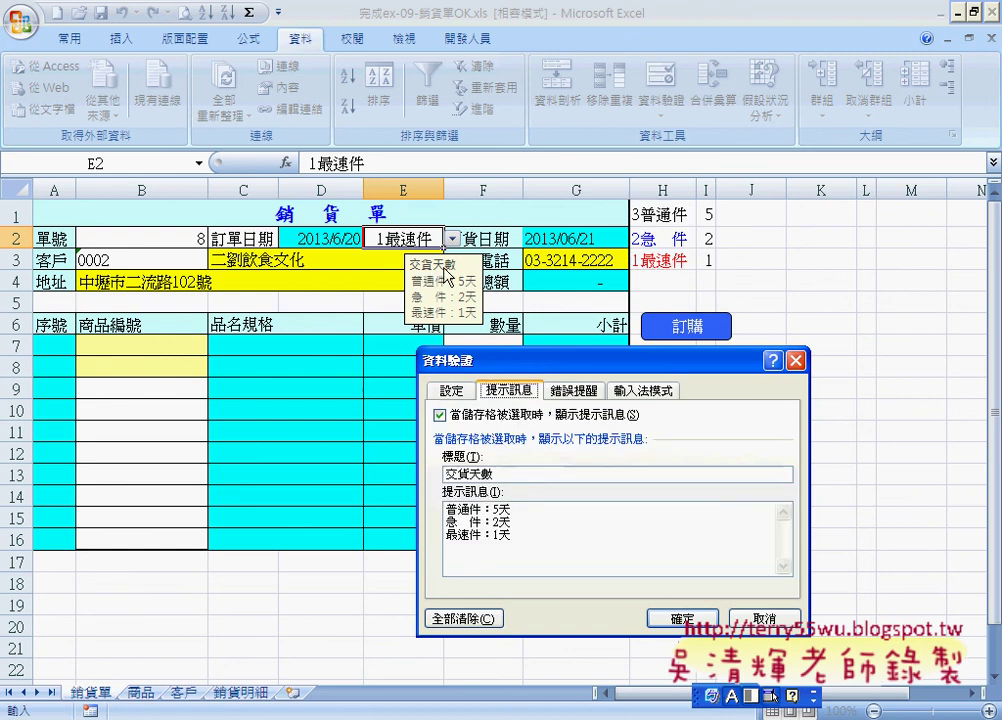
left_click_drag(523, 544, 446, 508)
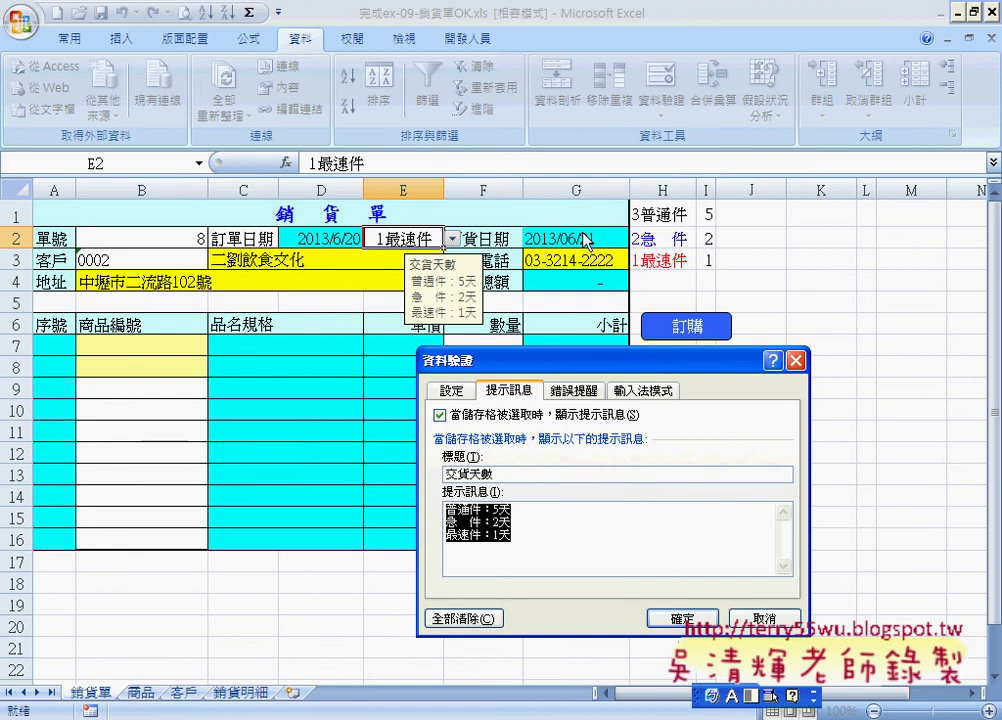
left_click(684, 618)
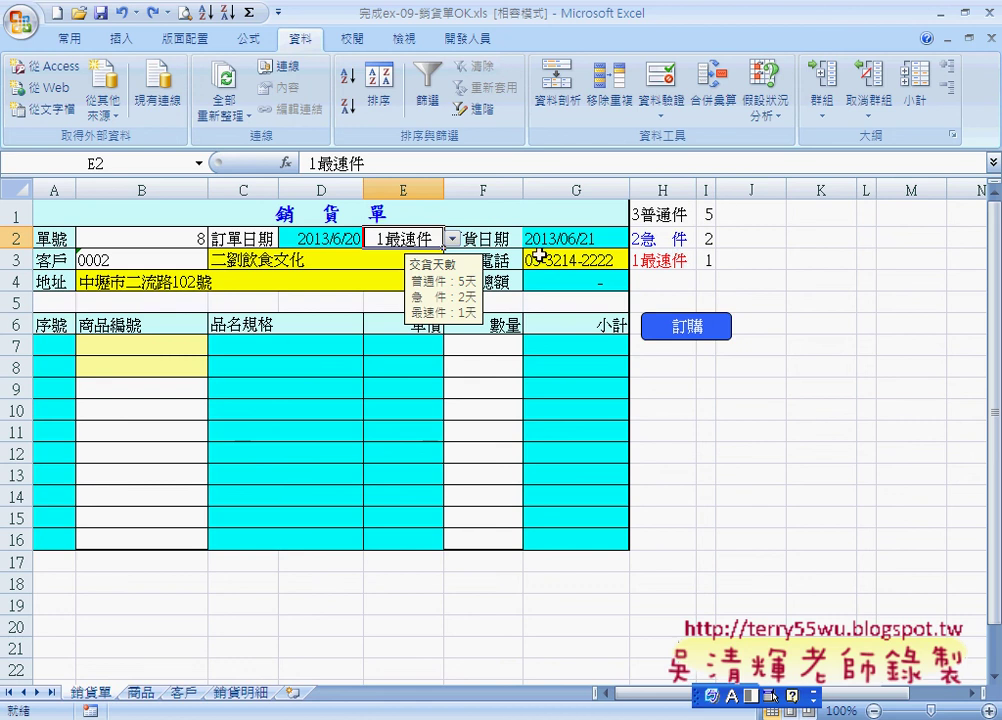
- Check B3's customer ID dropdown, then view A2's auto-generated ID formula on the 客戶 sheet
left_click(486, 238)
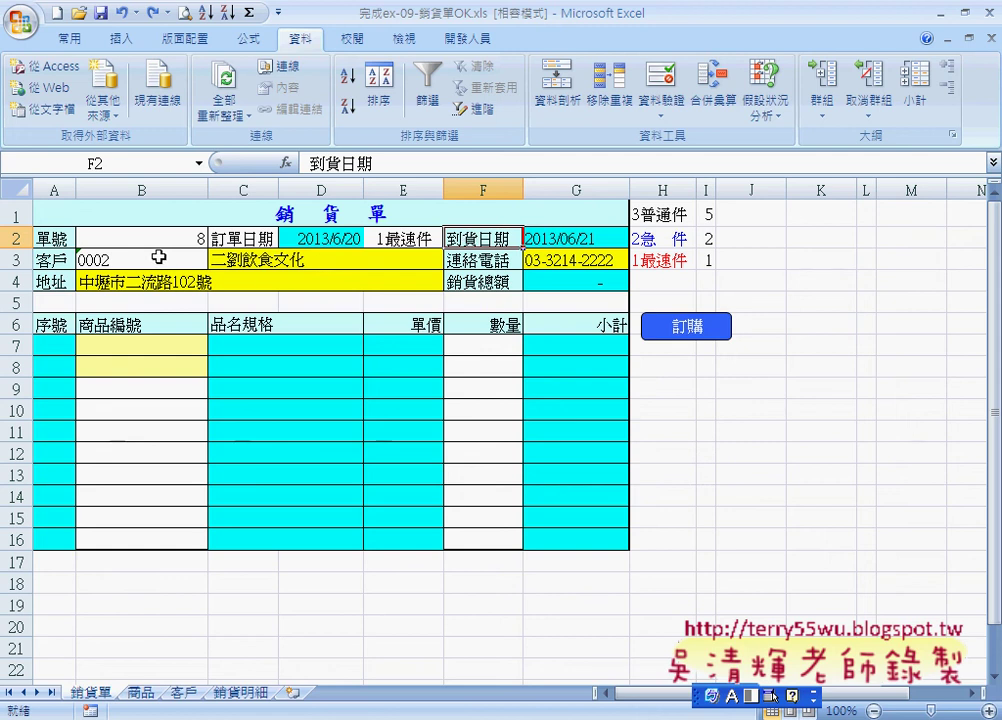
left_click(164, 258)
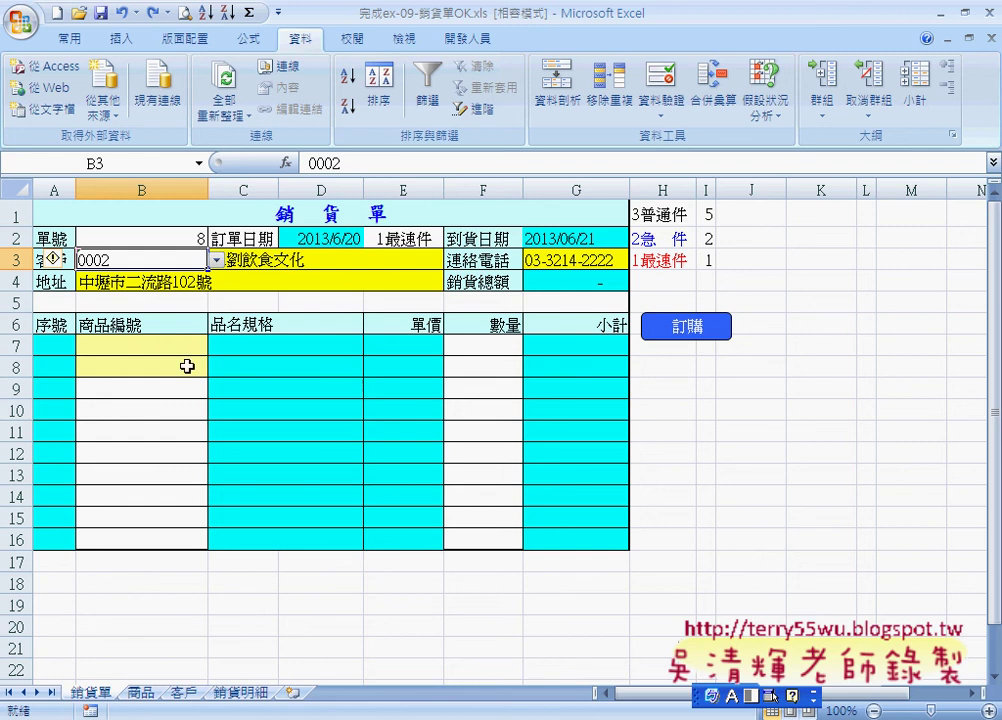
left_click(190, 692)
left_click(73, 232)
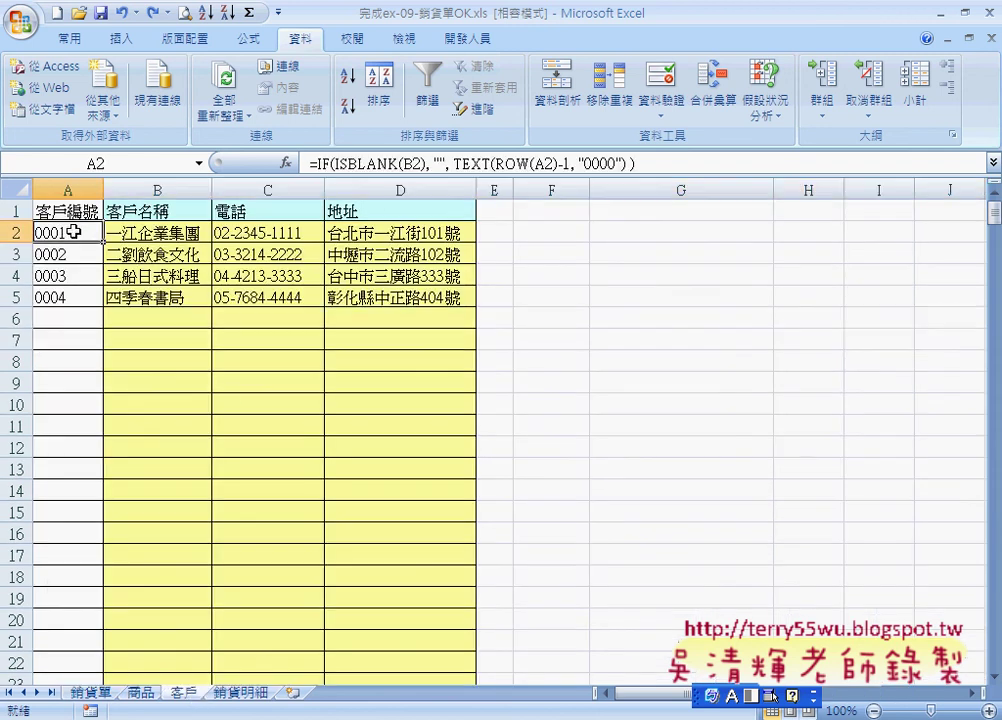